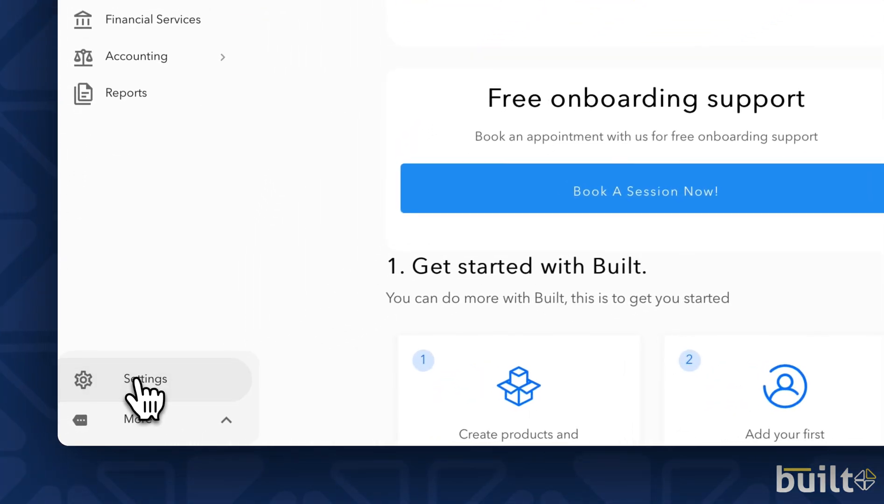
- Open the opening balances import wizard from the business settings and download the trial balance template, allowing downloads from the site
{"action": "left_click", "coordinate": [100, 412]}
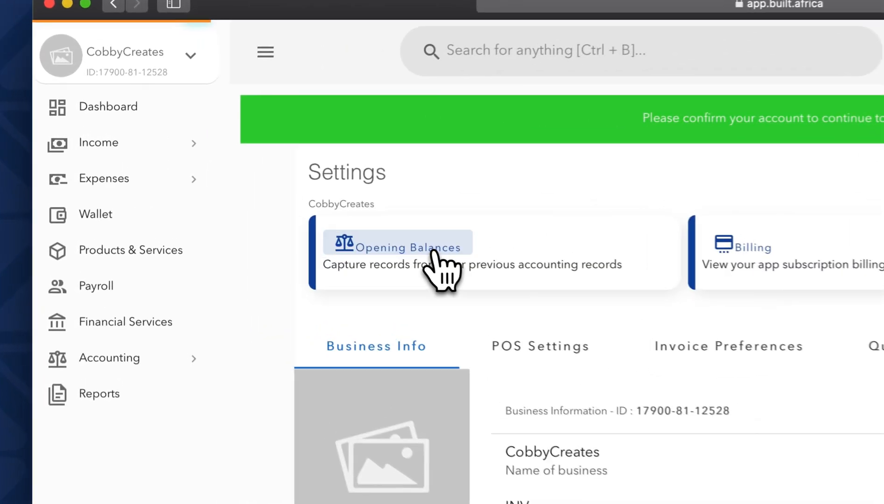
{"action": "left_click", "coordinate": [286, 198]}
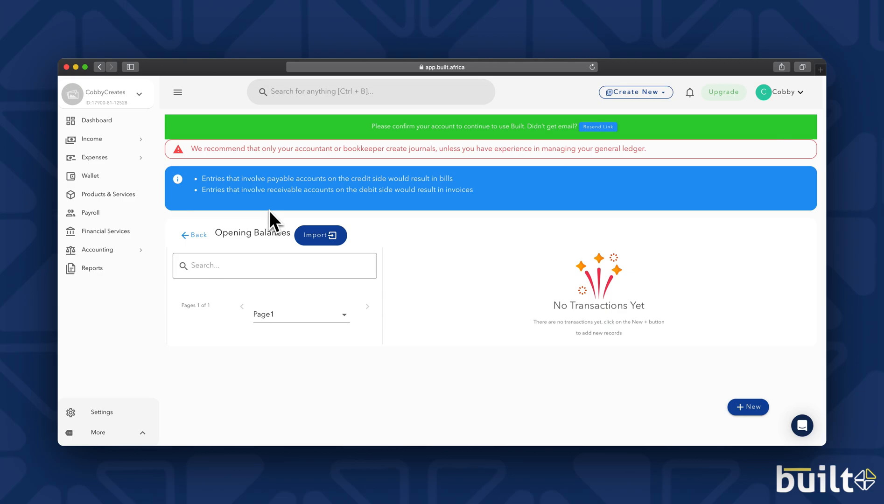
{"action": "left_click", "coordinate": [316, 237]}
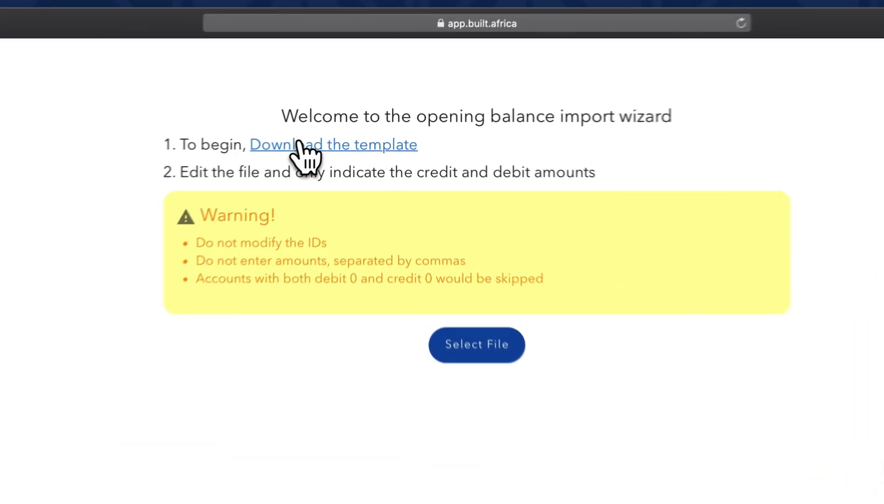
{"action": "left_click", "coordinate": [339, 135]}
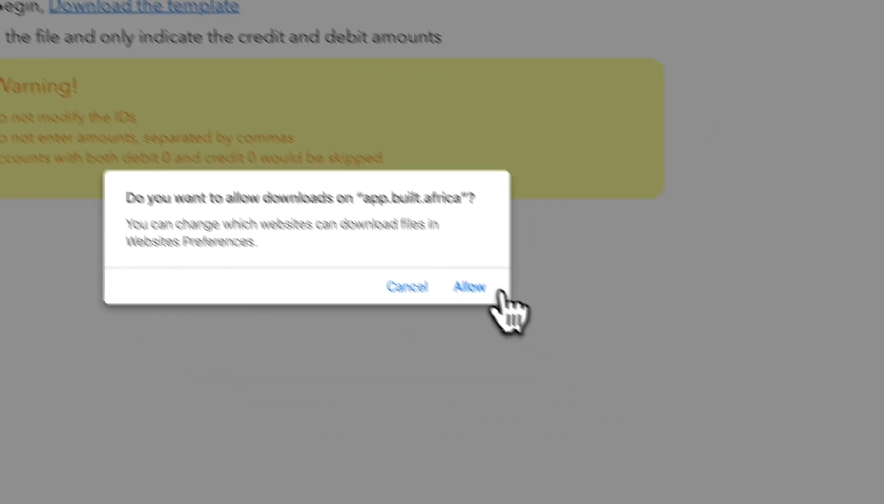
{"action": "left_click", "coordinate": [651, 428]}
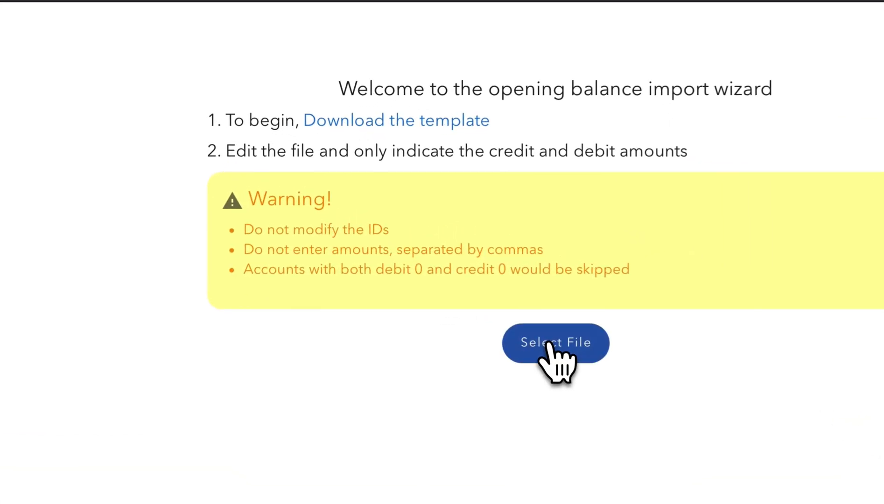
- Browse the Downloads folder for trial_balance_template.xlsx, then cancel the file selection and close the import wizard
{"action": "left_click", "coordinate": [549, 343]}
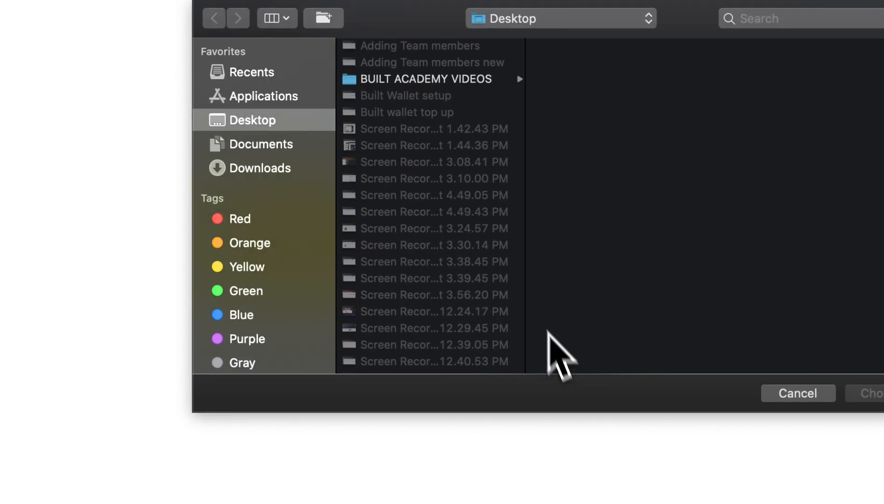
{"action": "left_click", "coordinate": [275, 173]}
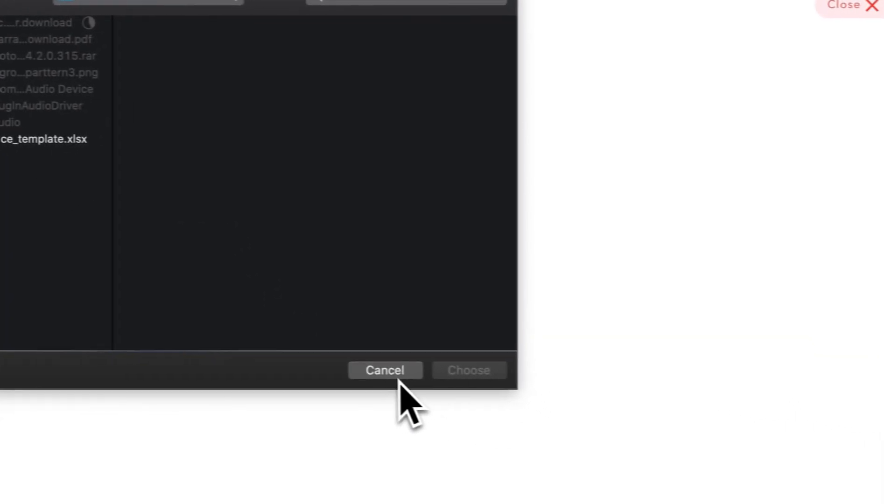
{"action": "left_click", "coordinate": [399, 377]}
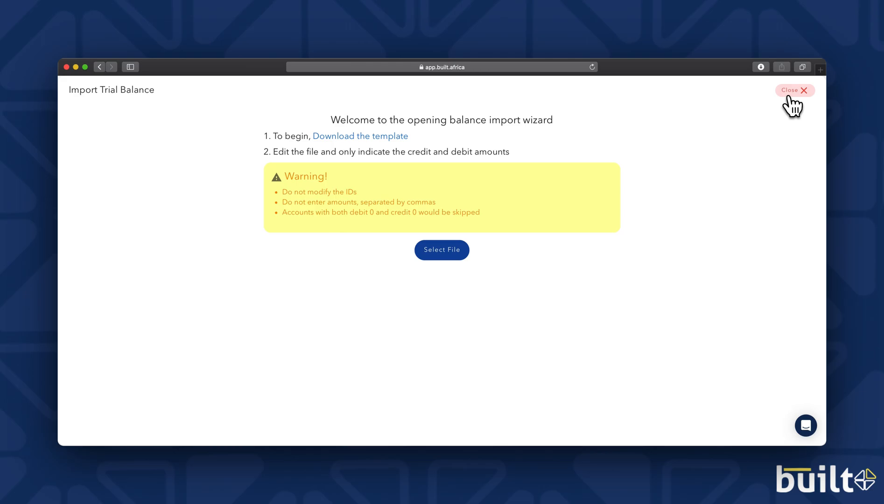
{"action": "left_click", "coordinate": [788, 96]}
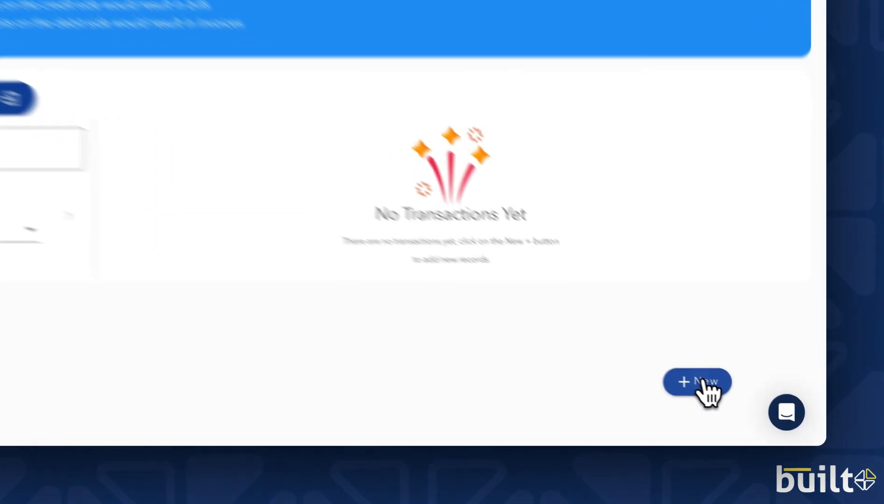
- Start a new opening balance entry and set its date to 2023-10-01
{"action": "left_click", "coordinate": [751, 408]}
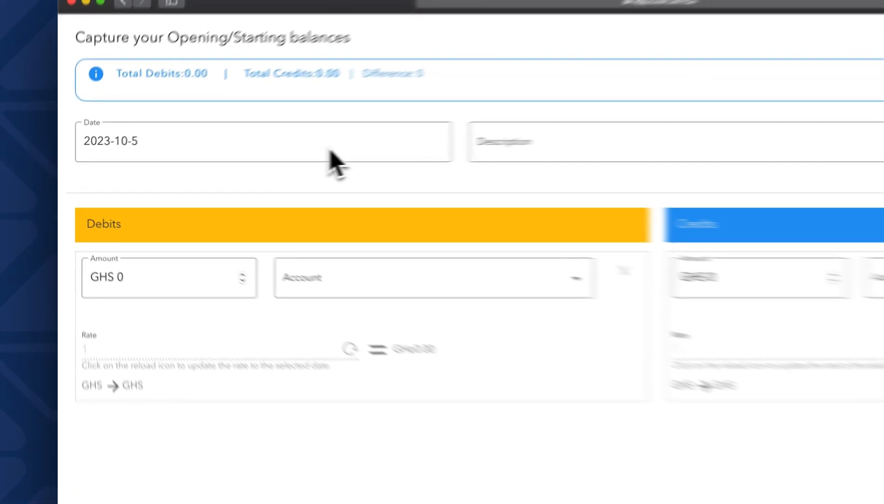
{"action": "left_click", "coordinate": [335, 161]}
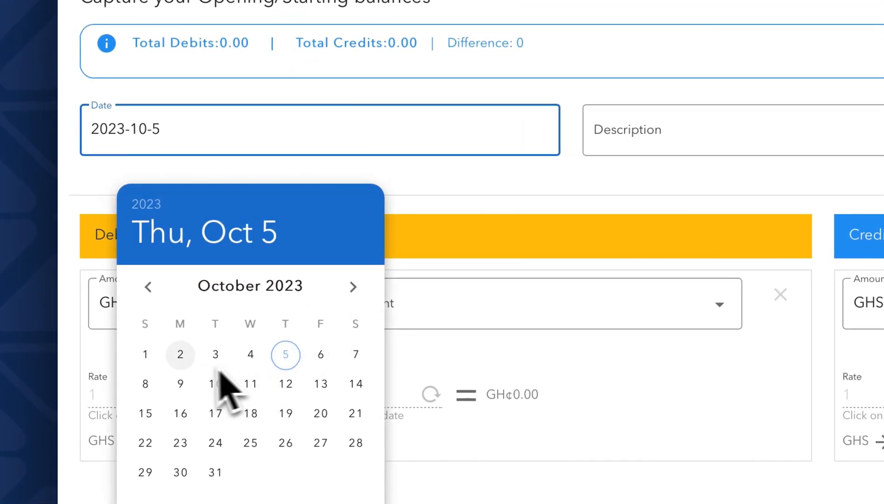
{"action": "left_click", "coordinate": [149, 356]}
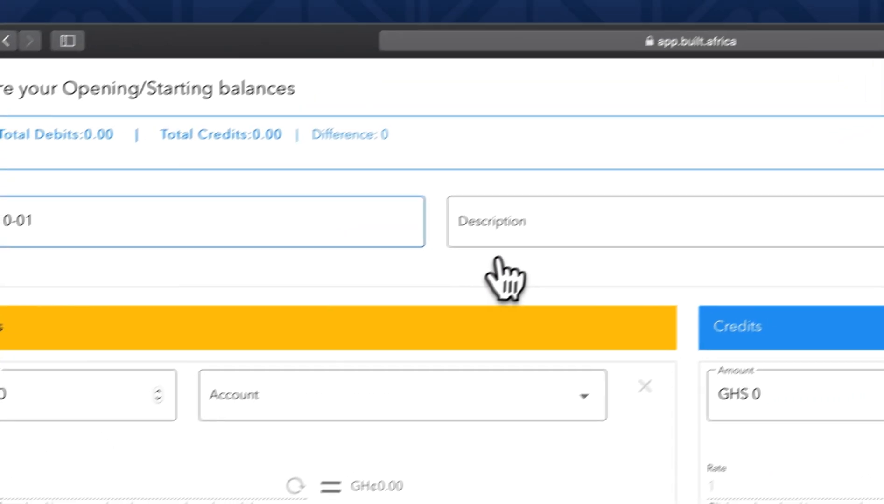
- Enter "Opening balances as at 31st December 2022" as the entry's description
{"action": "left_click", "coordinate": [494, 228]}
{"action": "type", "text": "Open"}
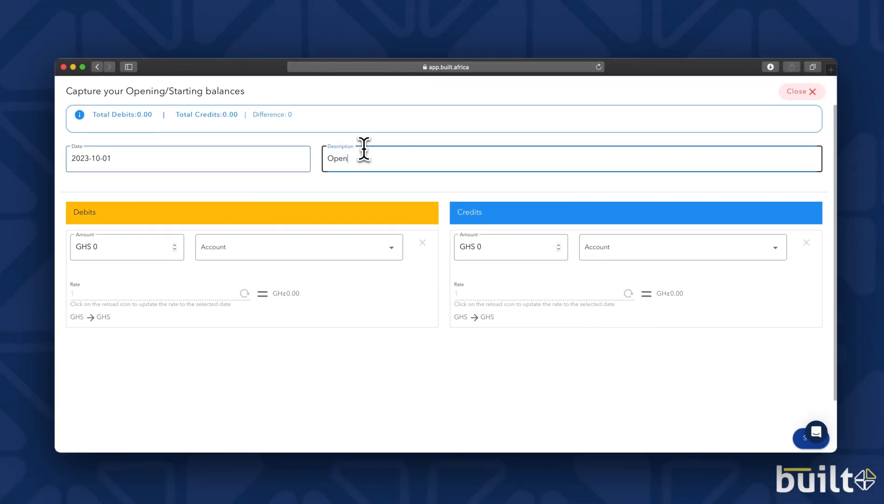
{"action": "type", "text": "ing"}
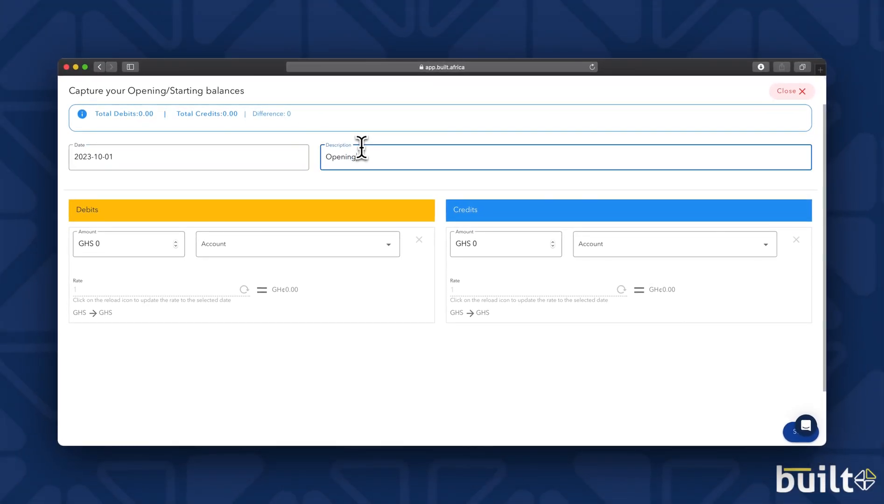
{"action": "type", "text": " balances as at 31st December 2022"}
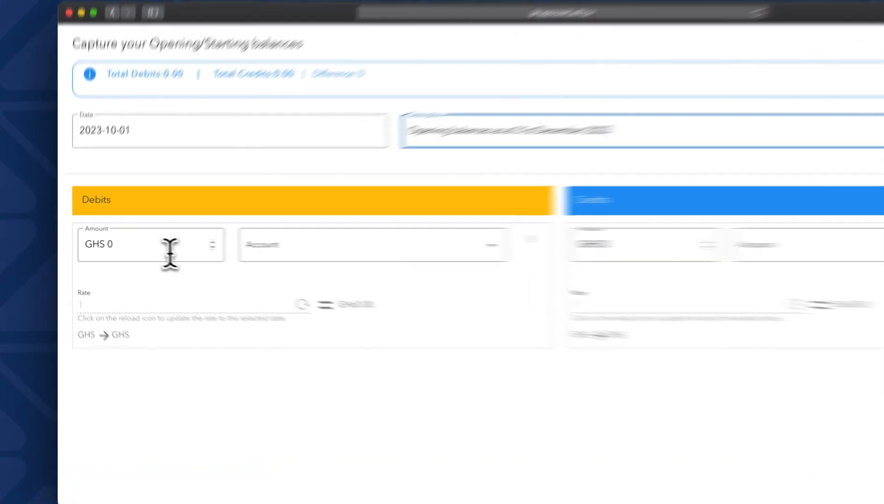
- Fill in the first debit line with an amount of GHS 500 and the Computers & Accessories account
{"action": "left_click", "coordinate": [169, 247]}
{"action": "key", "text": "BackSpace"}
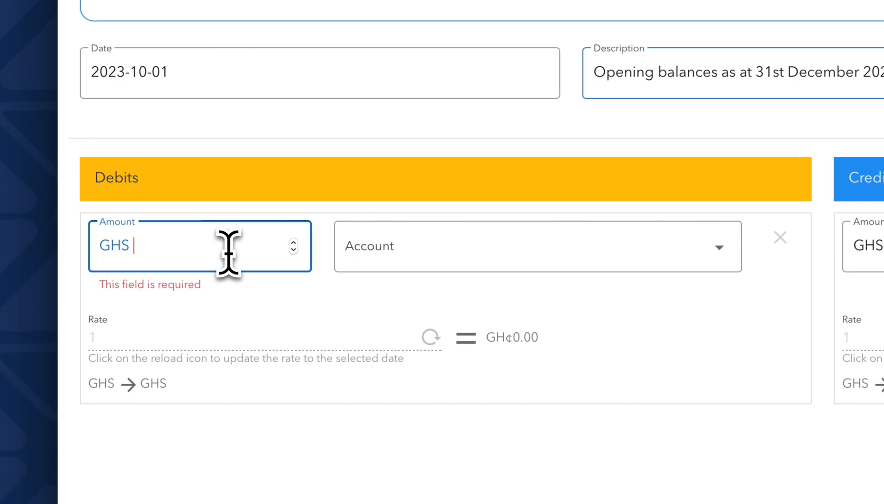
{"action": "type", "text": "500"}
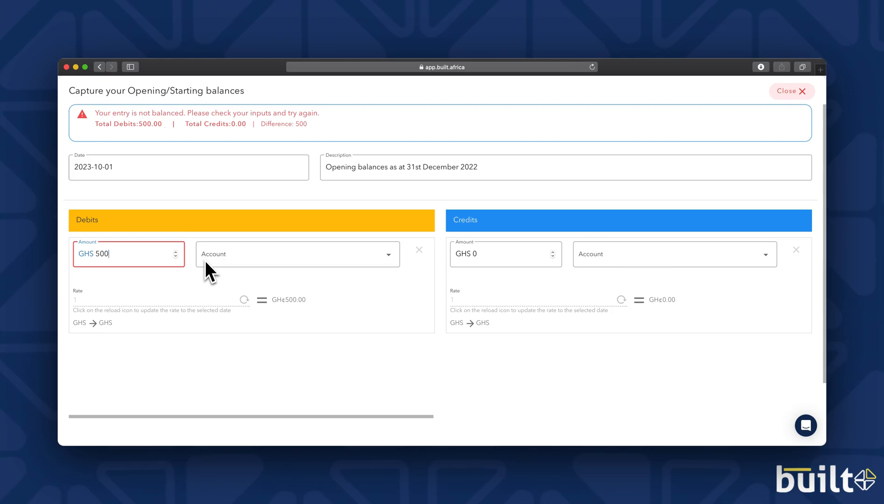
{"action": "type", "text": "c"}
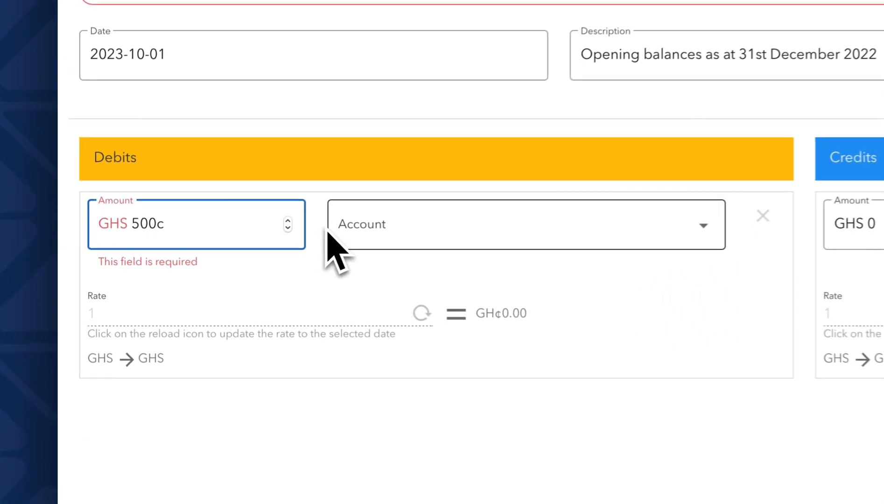
{"action": "left_click", "coordinate": [448, 221]}
{"action": "type", "text": "Com"}
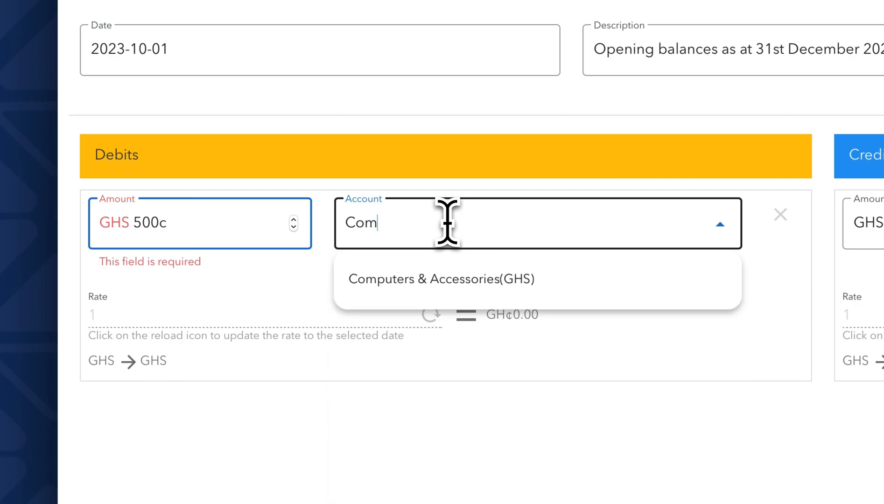
{"action": "left_click", "coordinate": [249, 228]}
{"action": "key", "text": "BackSpace"}
{"action": "scroll", "coordinate": [247, 226], "scroll_direction": "up", "scroll_amount": 1}
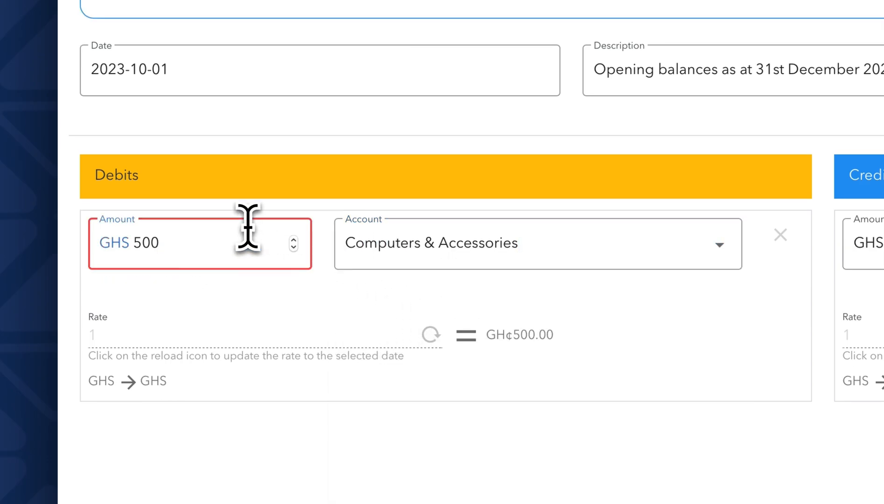
- Fill in the credit line with an amount of GHS 20000 and the Sales Revenue account
{"action": "left_click", "coordinate": [624, 219]}
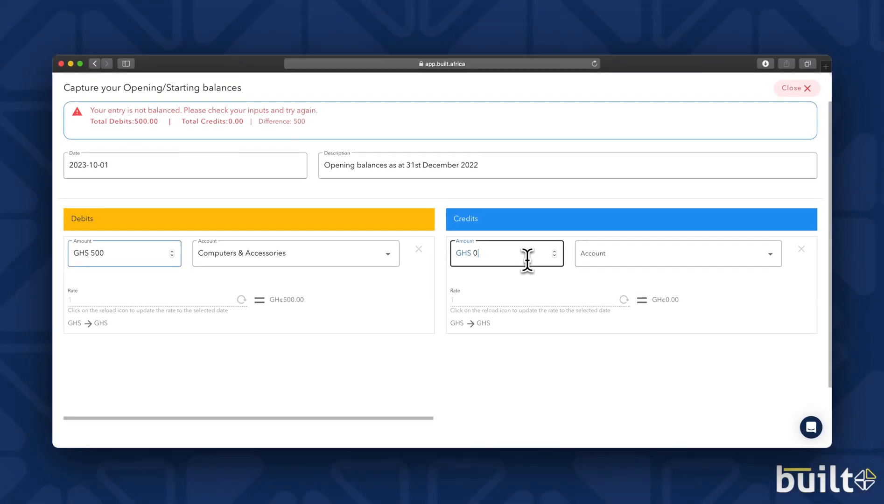
{"action": "key", "text": "BackSpace"}
{"action": "type", "text": "20000"}
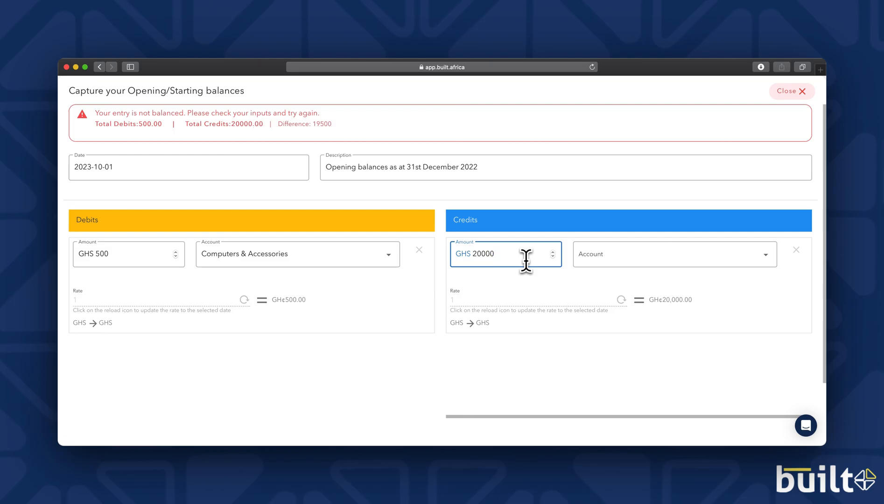
{"action": "left_click", "coordinate": [612, 262]}
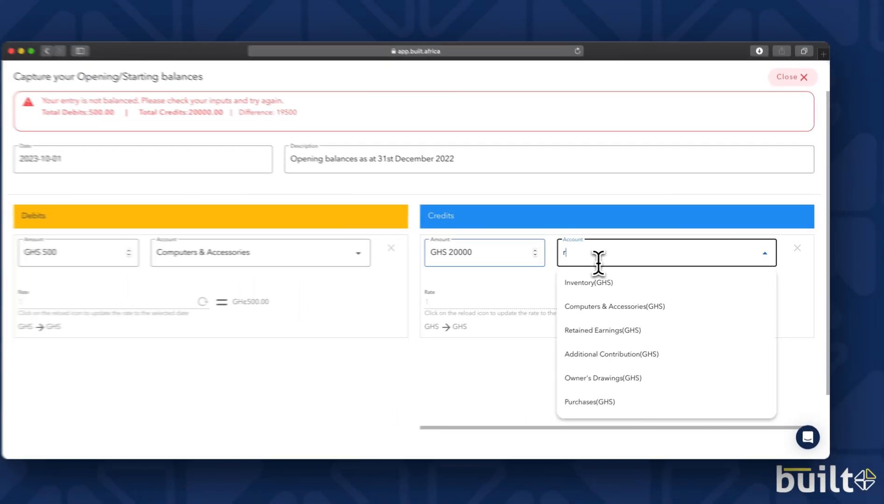
{"action": "type", "text": "reve"}
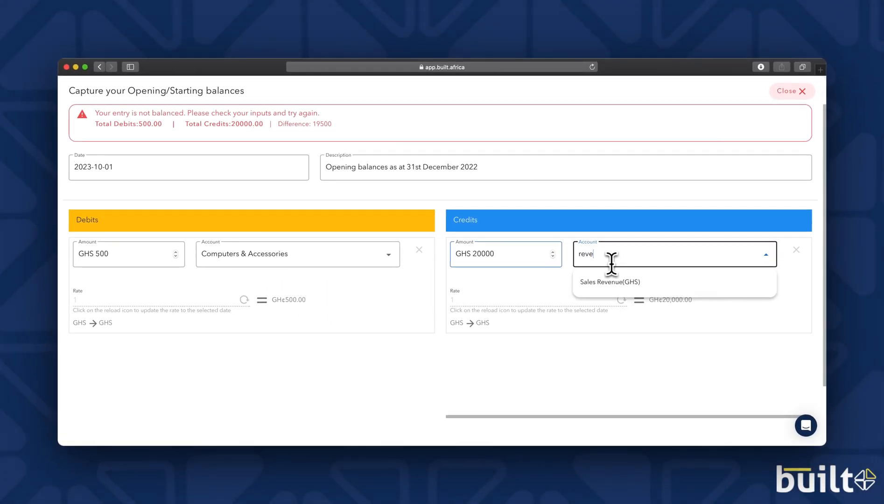
{"action": "left_click", "coordinate": [625, 284]}
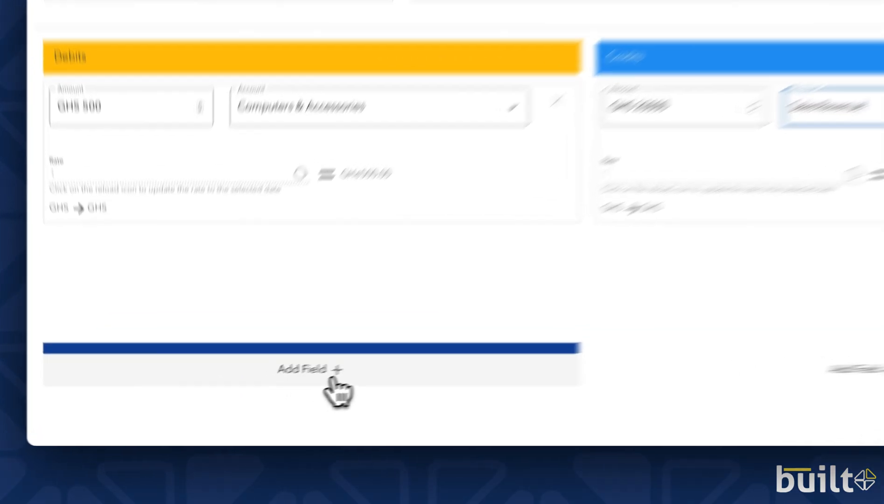
- Add a second debit line with an amount of GHS 19500 and the Ecobank account
{"action": "left_click", "coordinate": [268, 394]}
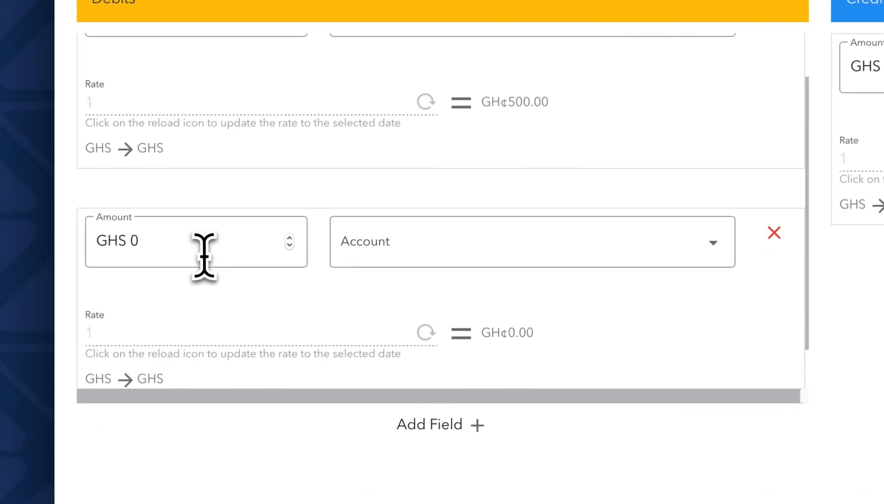
{"action": "left_click", "coordinate": [147, 320]}
{"action": "key", "text": "BackSpace"}
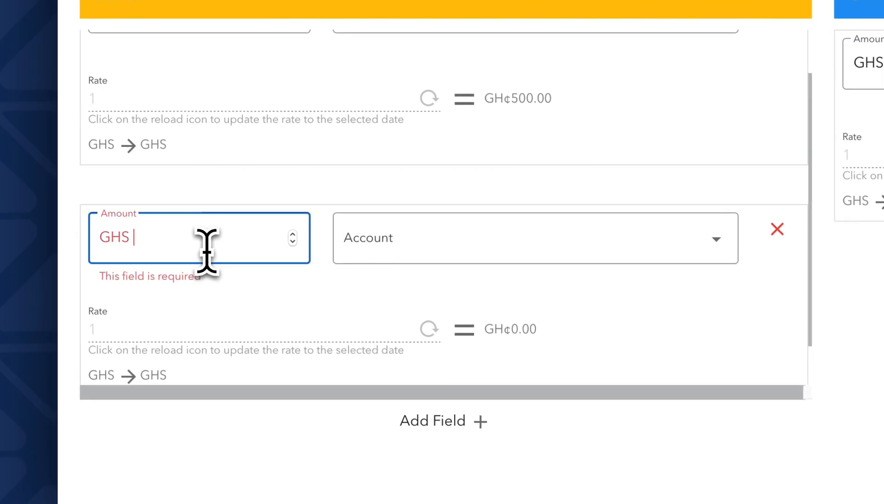
{"action": "type", "text": "1"}
{"action": "type", "text": "950"}
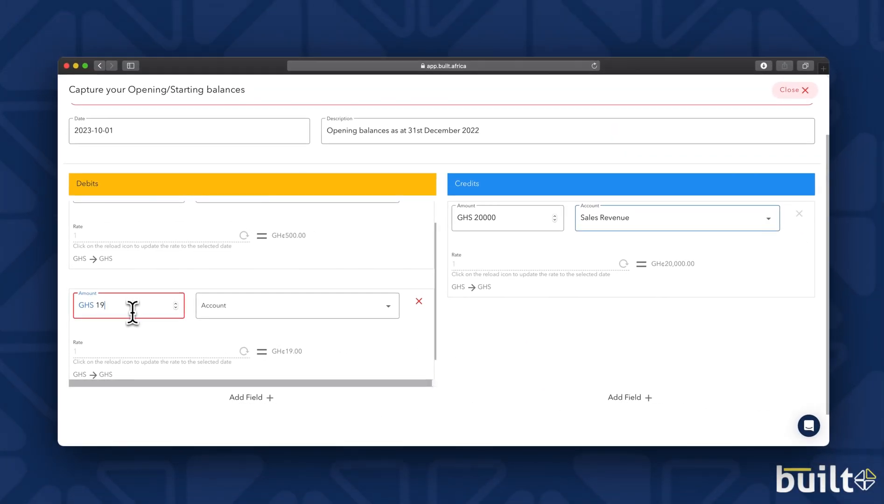
{"action": "type", "text": "0"}
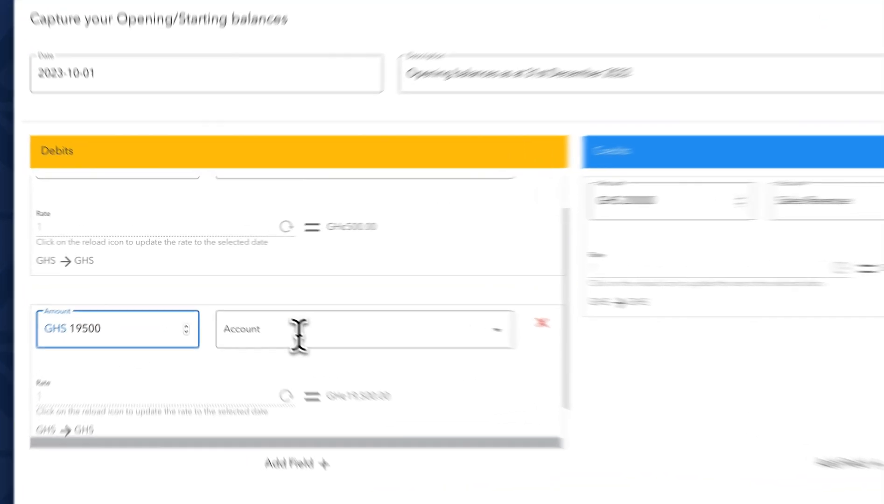
{"action": "left_click", "coordinate": [298, 331]}
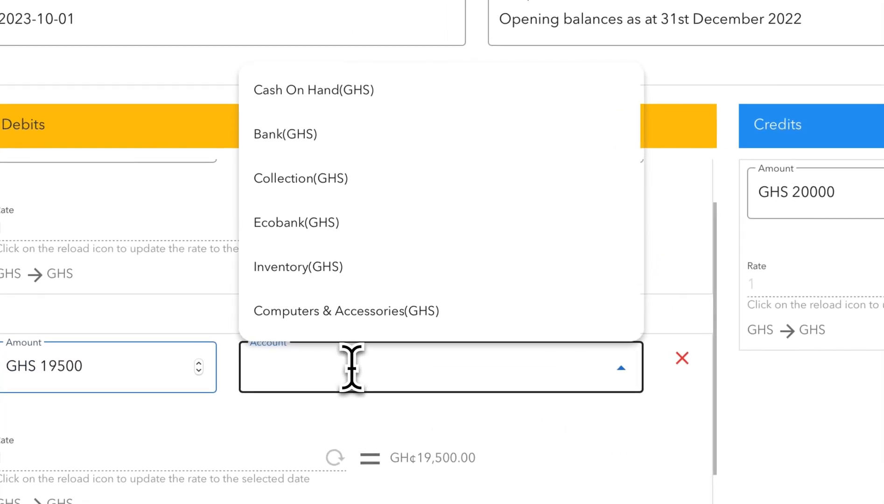
{"action": "type", "text": "e"}
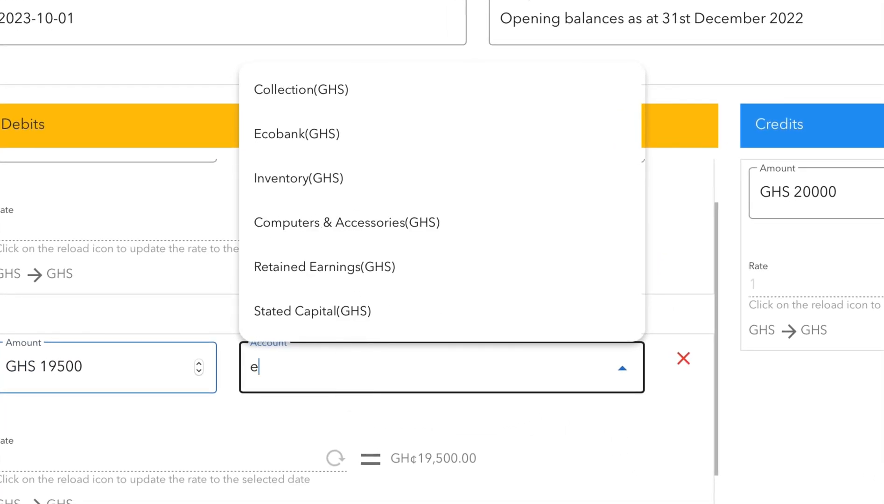
{"action": "left_click", "coordinate": [272, 140]}
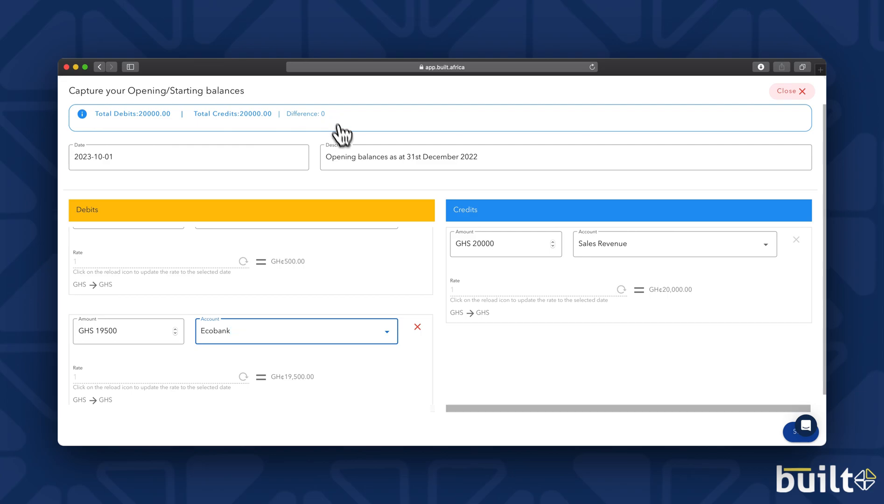
- Review the debit and credit lines and save the opening balance entry
{"action": "mouse_move", "coordinate": [436, 261]}
{"action": "scroll", "coordinate": [439, 268], "scroll_direction": "down", "scroll_amount": 2}
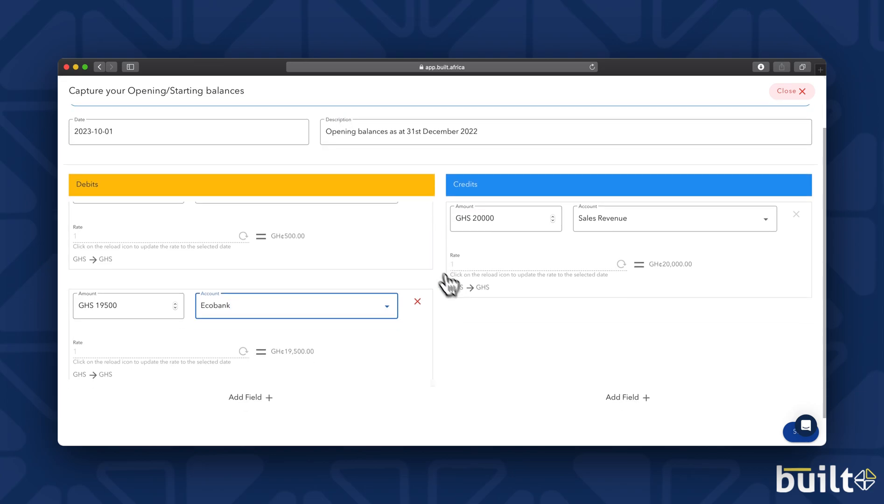
{"action": "scroll", "coordinate": [531, 387], "scroll_direction": "up", "scroll_amount": 2}
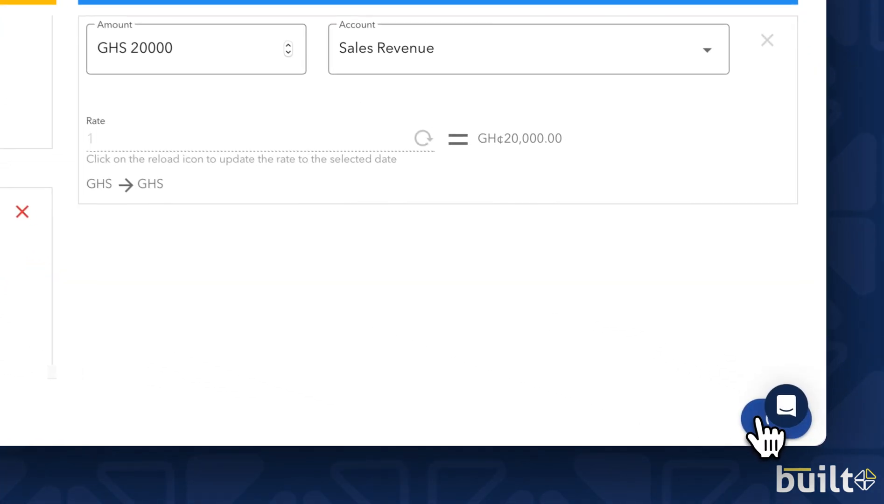
{"action": "left_click", "coordinate": [755, 418]}
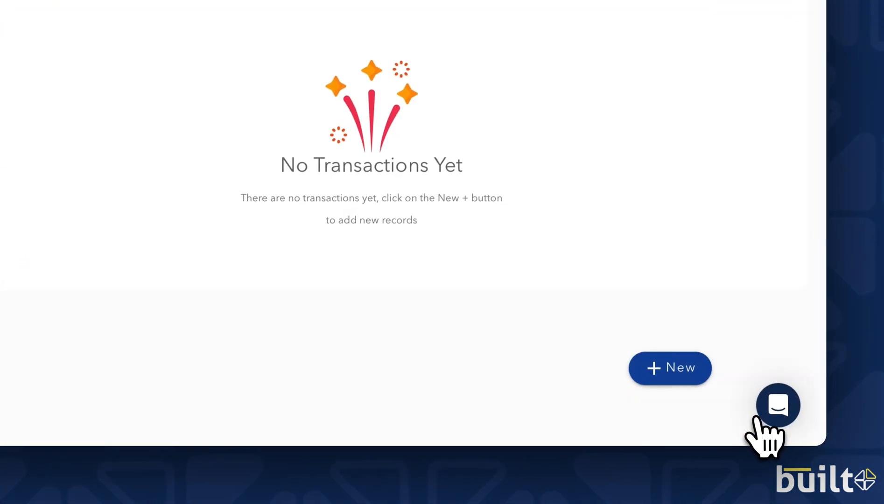